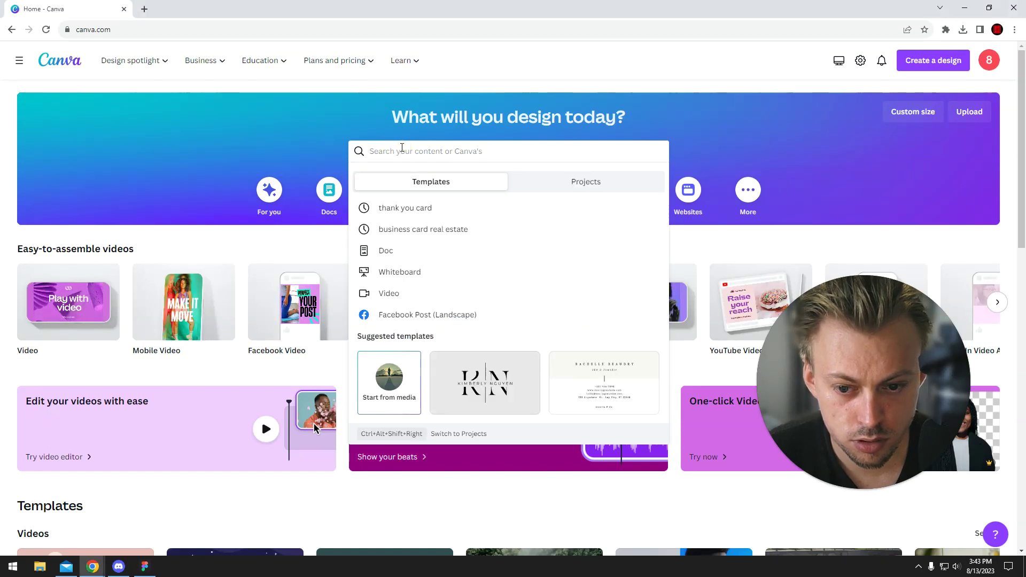
pyautogui.write('thank you')
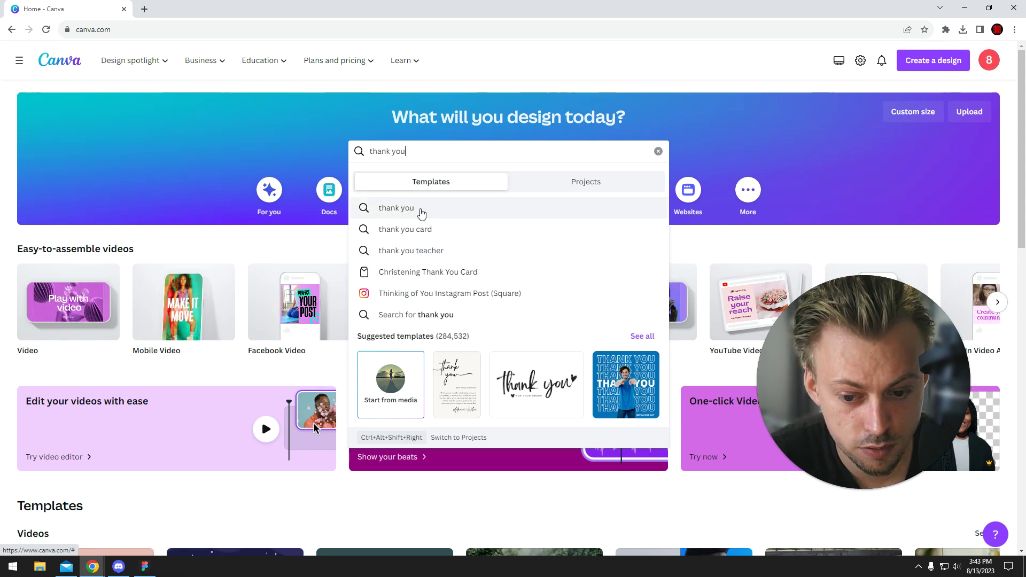
# - Run the 'thank you' search to list Thank You templates
pyautogui.click(424, 210)
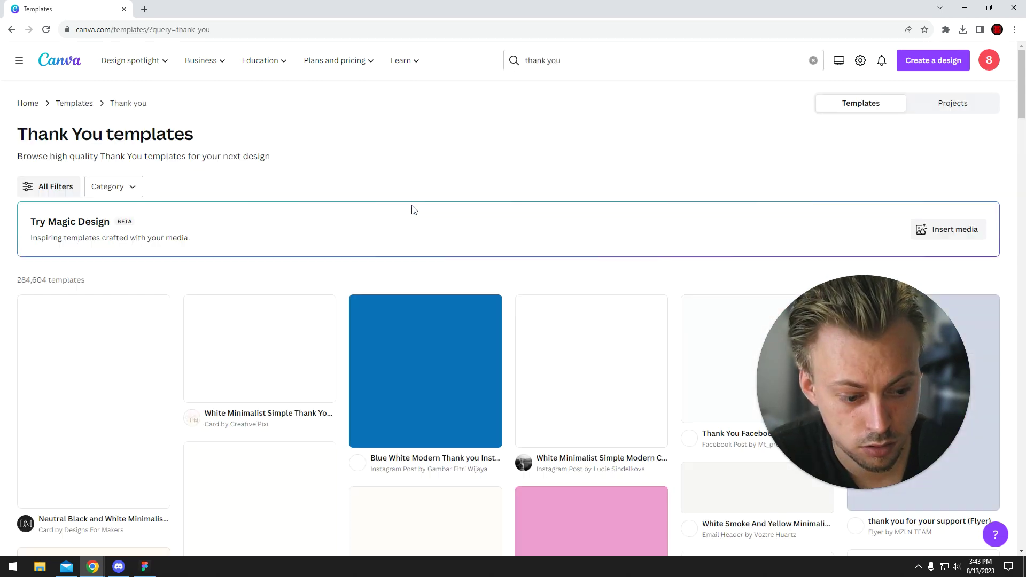
pyautogui.scroll(-3, 409, 210)
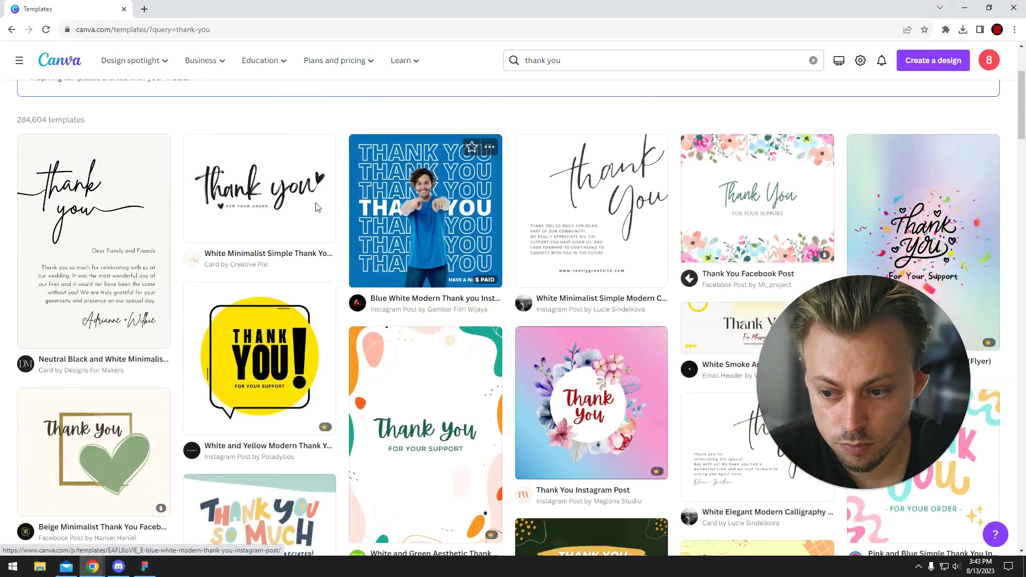
pyautogui.scroll(-2, 317, 207)
pyautogui.scroll(-1, 427, 261)
pyautogui.scroll(4, 479, 261)
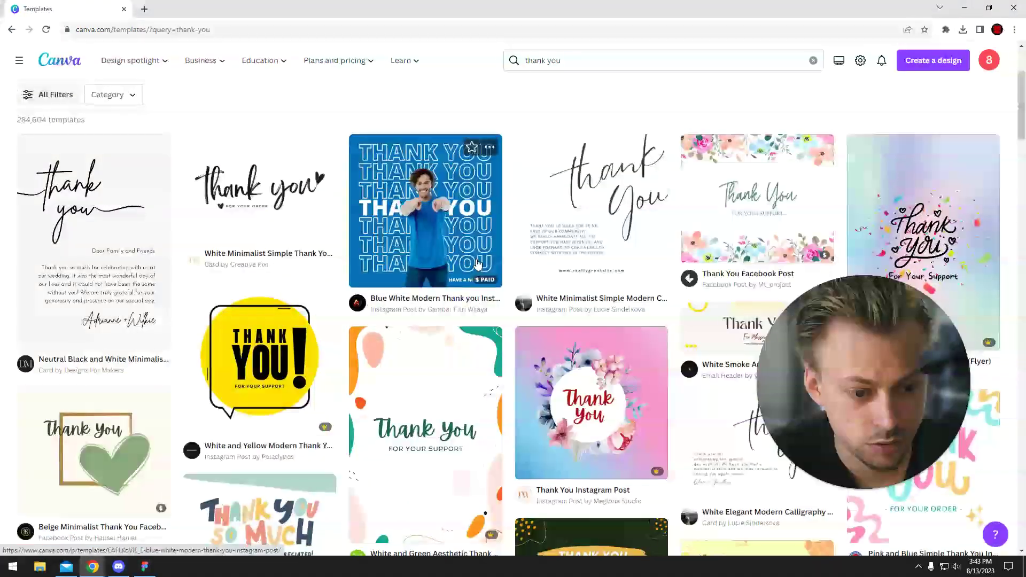
pyautogui.scroll(1, 409, 274)
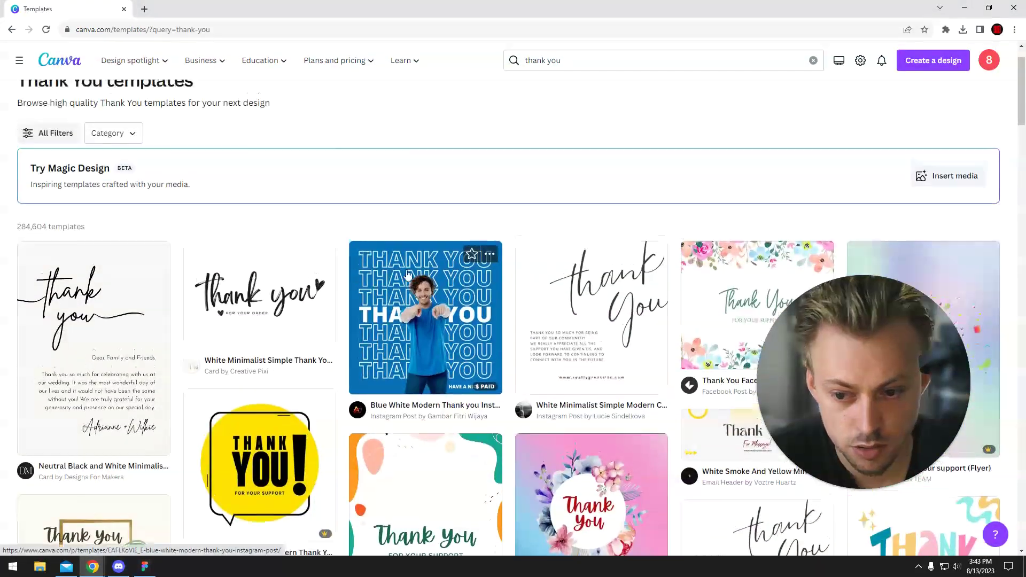
# - Preview the White Minimalist, wedding and calligraphy templates, then reopen White Minimalist
pyautogui.click(257, 301)
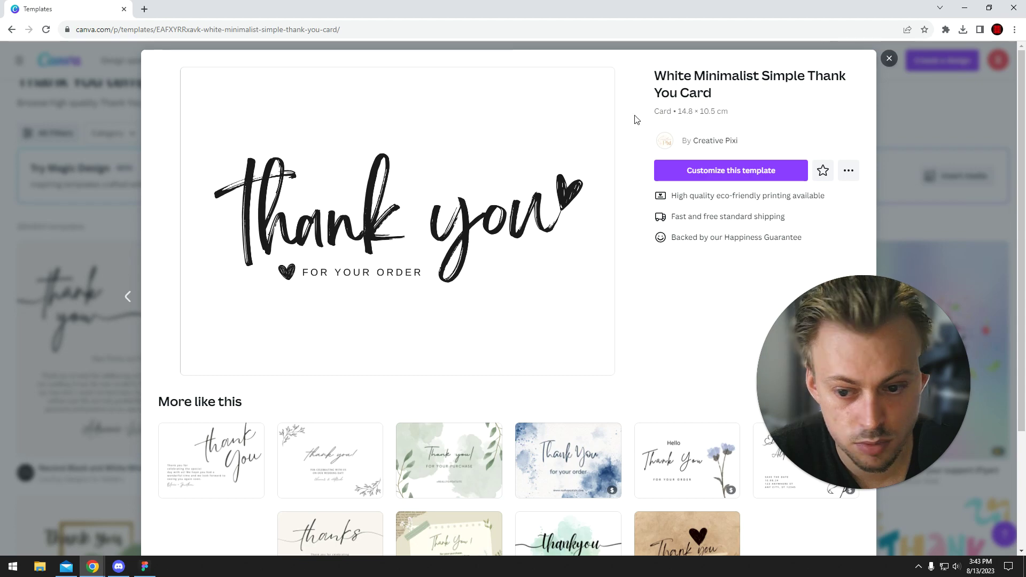
pyautogui.click(44, 232)
pyautogui.click(107, 285)
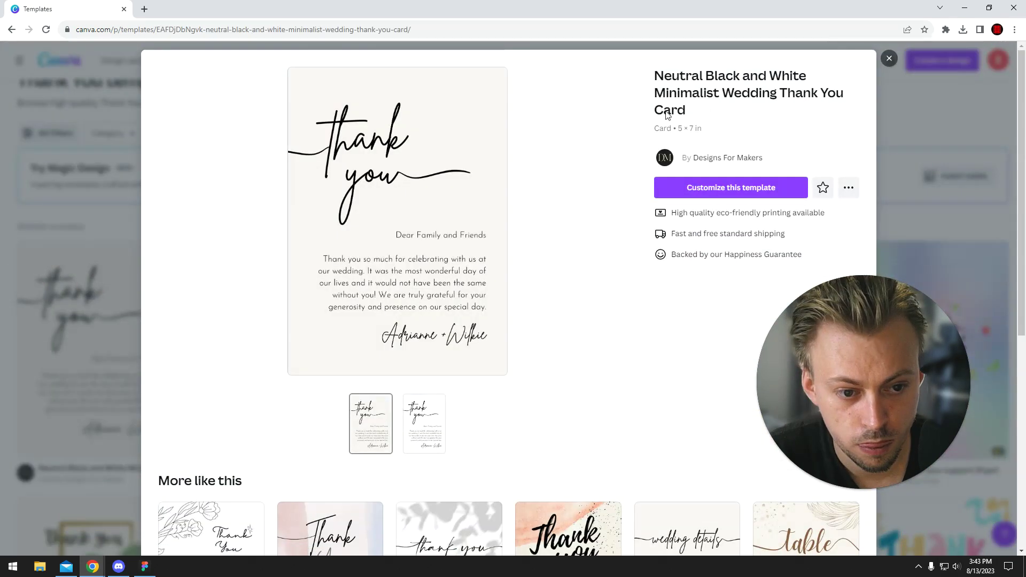
pyautogui.click(901, 143)
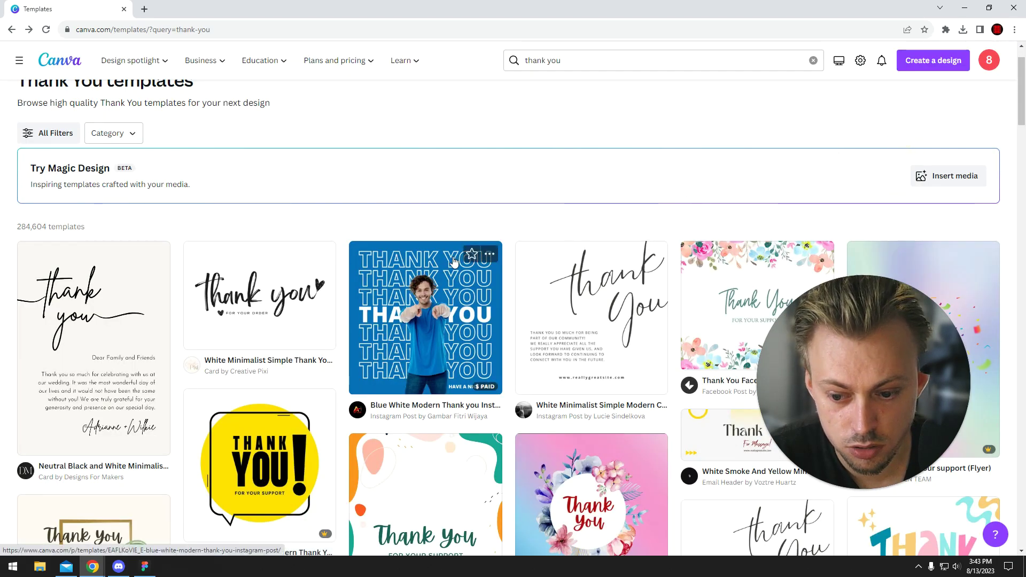
pyautogui.click(558, 272)
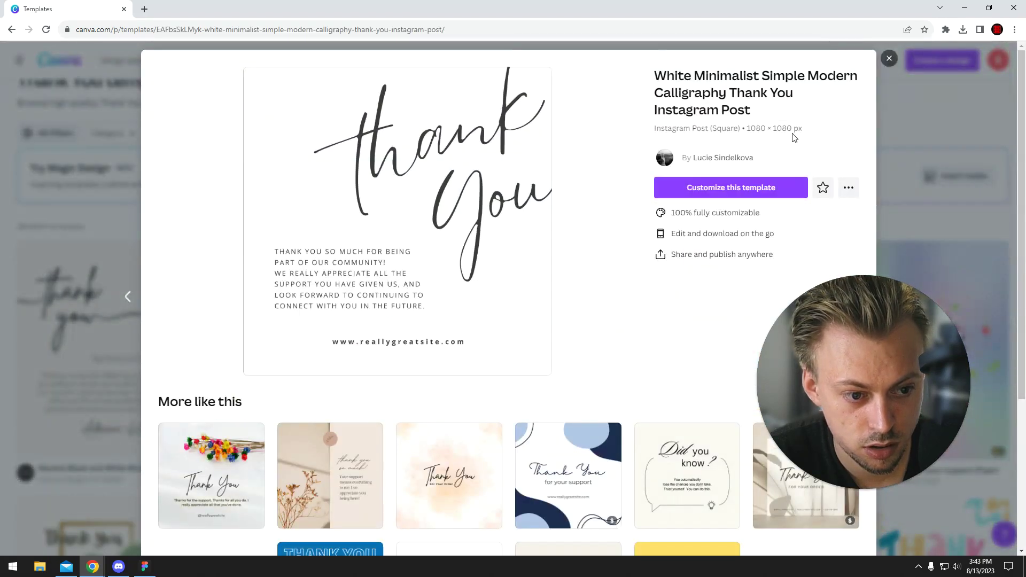
pyautogui.click(913, 146)
pyautogui.scroll(-6, 357, 276)
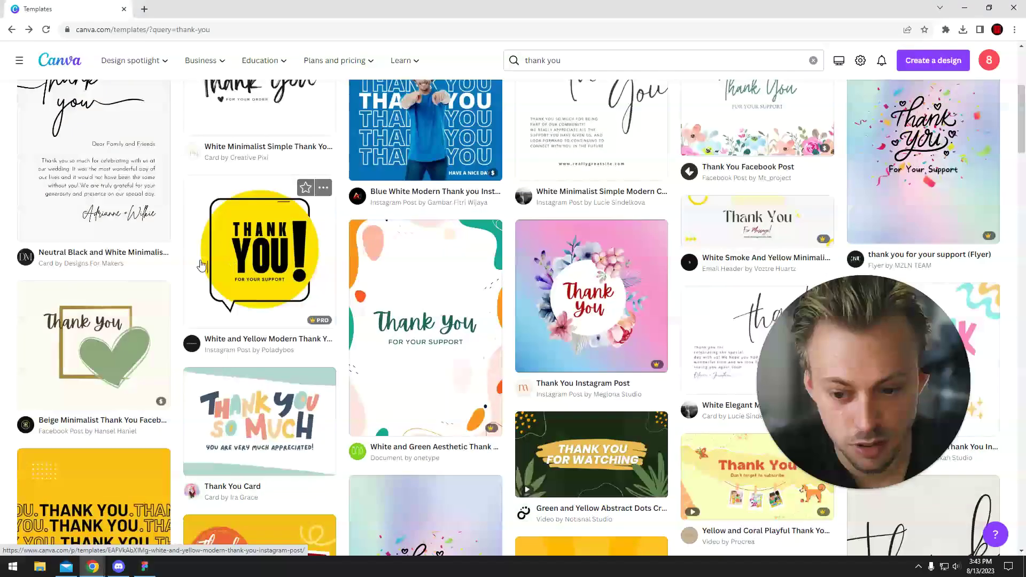
pyautogui.scroll(5, 579, 237)
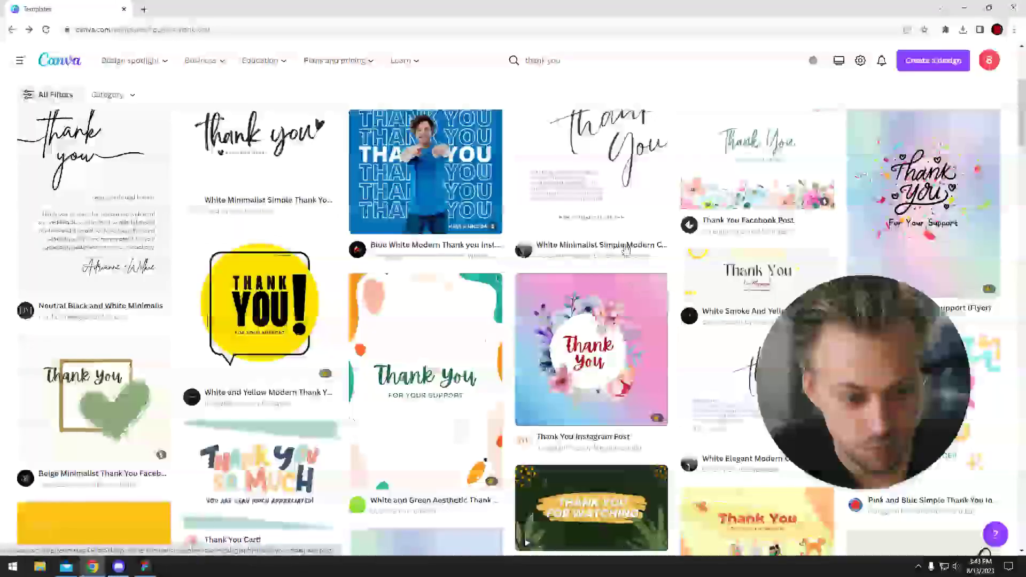
pyautogui.scroll(3, 561, 280)
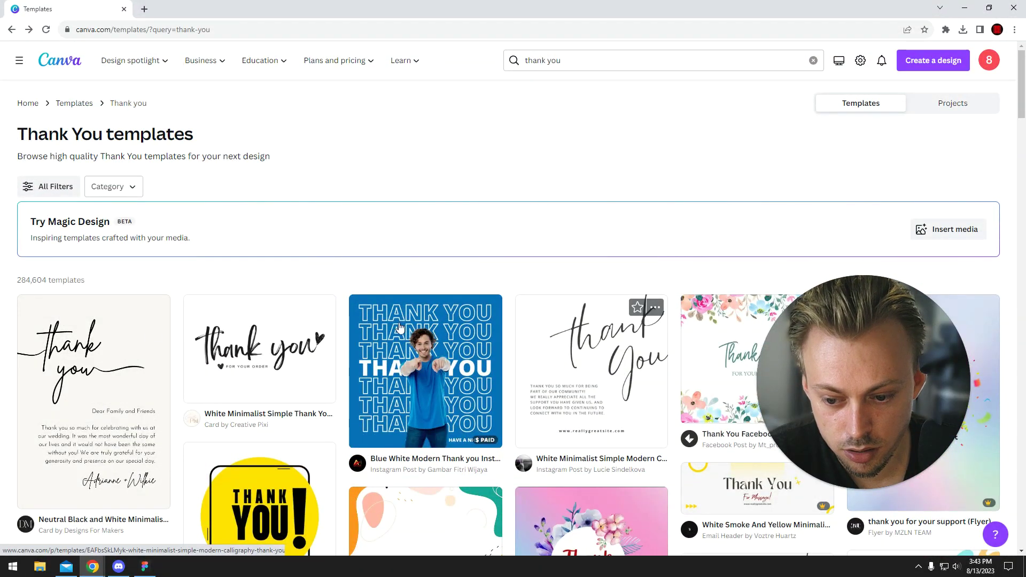
pyautogui.click(241, 338)
# - Open the card copy, review its 14.8 × 10.5 cm size, and select all its elements
pyautogui.click(750, 167)
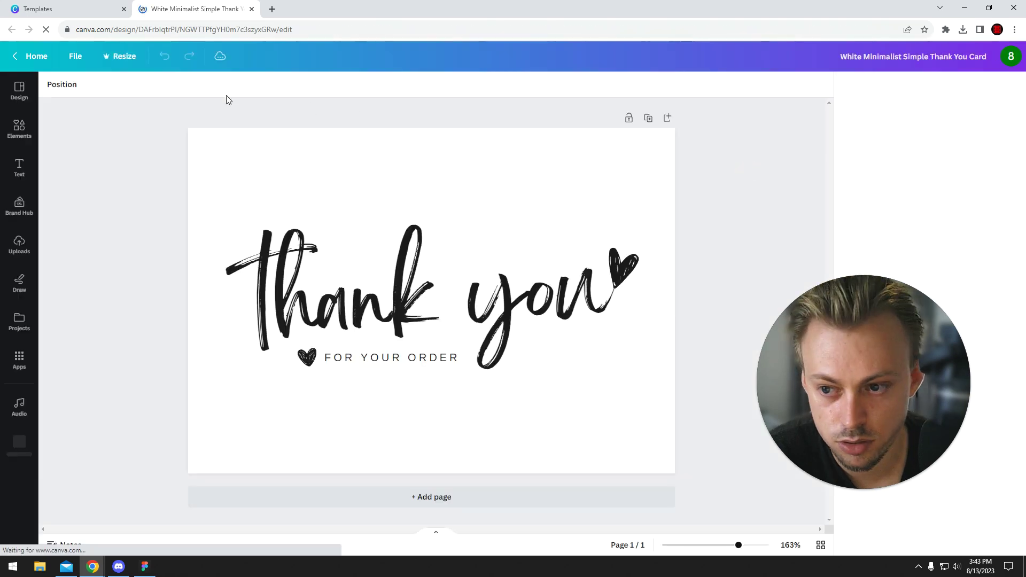
pyautogui.click(120, 57)
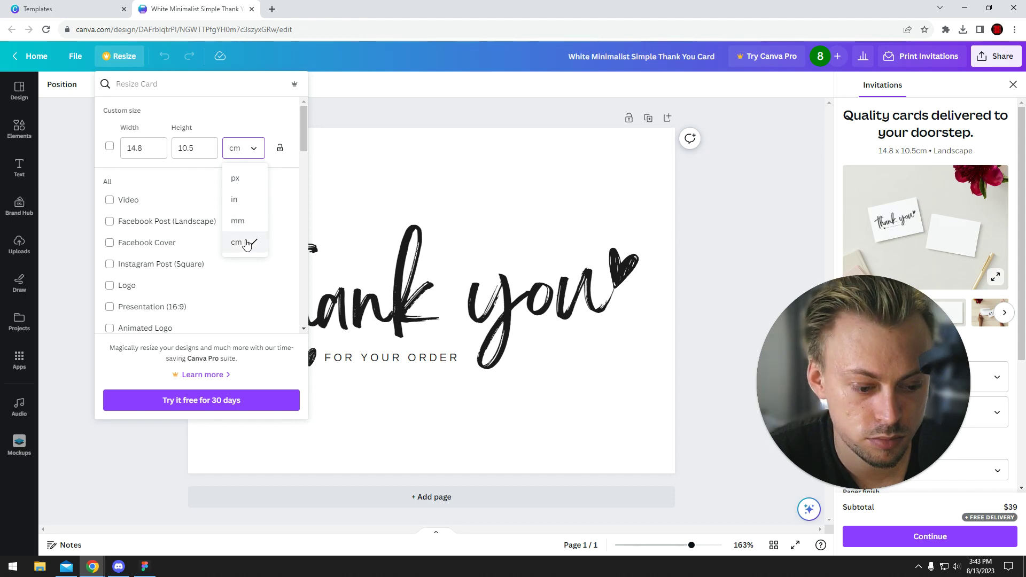
pyautogui.click(1014, 84)
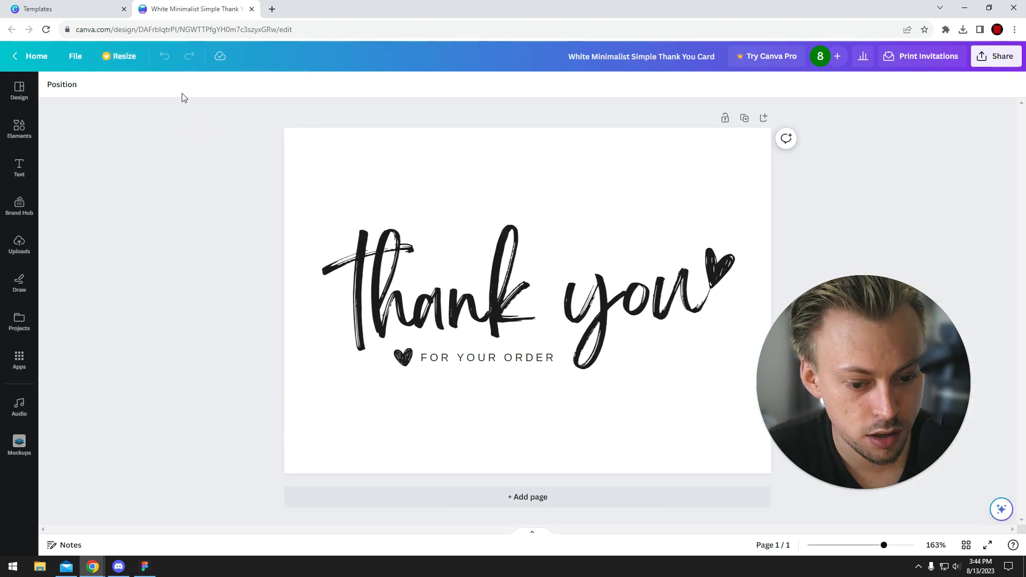
pyautogui.click(124, 57)
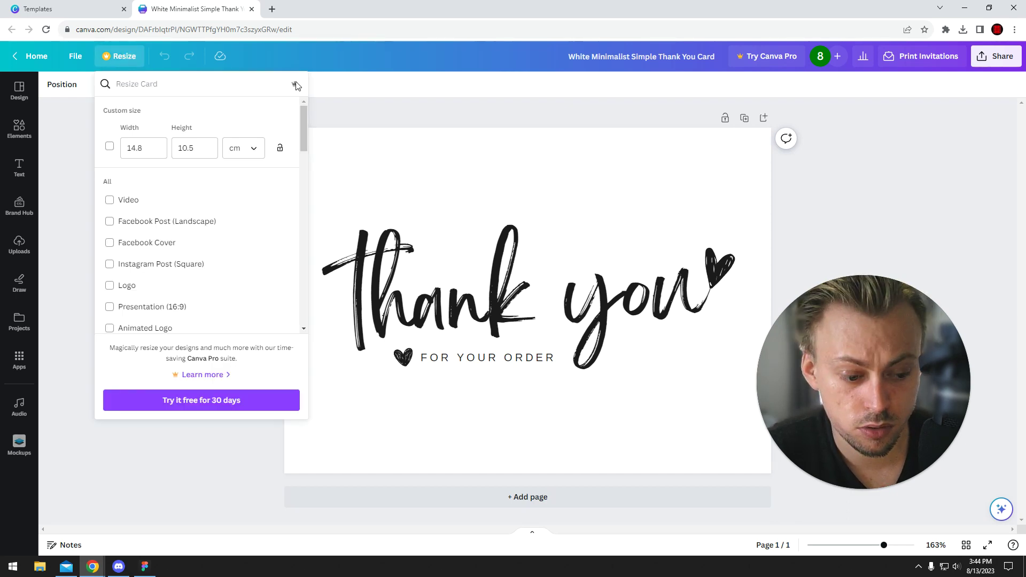
pyautogui.click(289, 168)
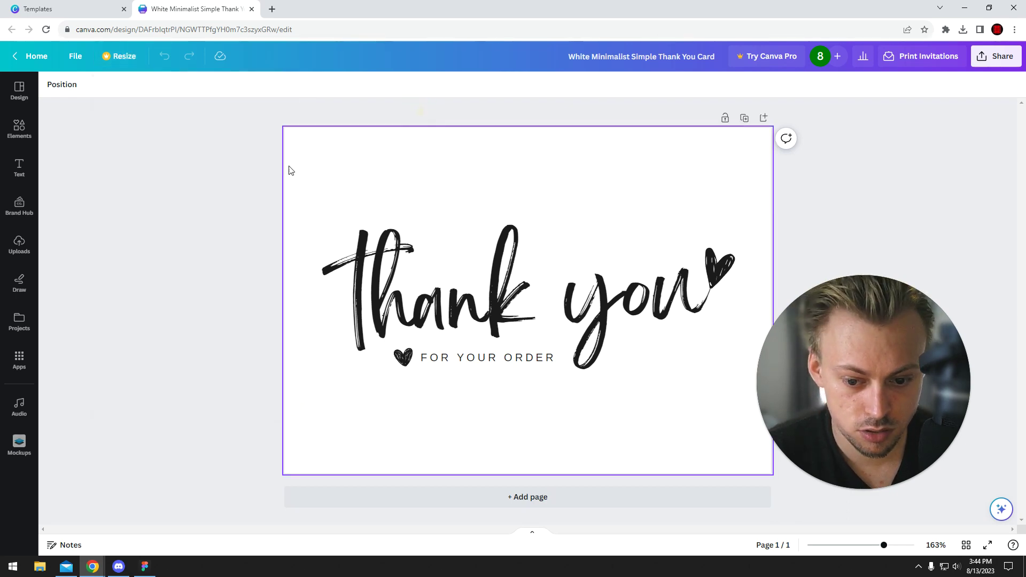
pyautogui.moveTo(273, 160); pyautogui.dragTo(736, 425)
# - Back on the results tab, close the preview and start a custom-size design
pyautogui.click(97, 6)
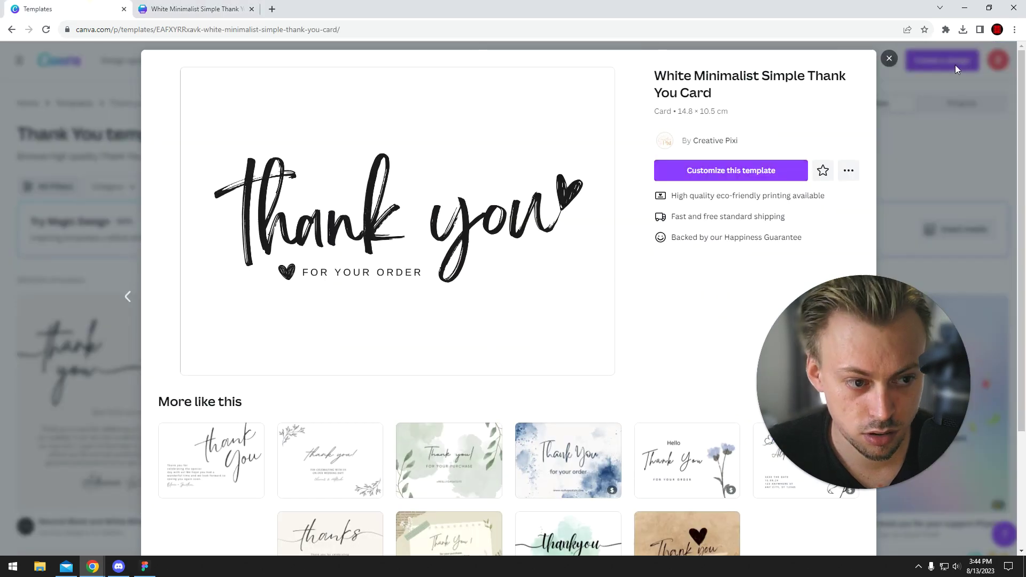
pyautogui.click(891, 60)
pyautogui.click(934, 59)
pyautogui.click(802, 389)
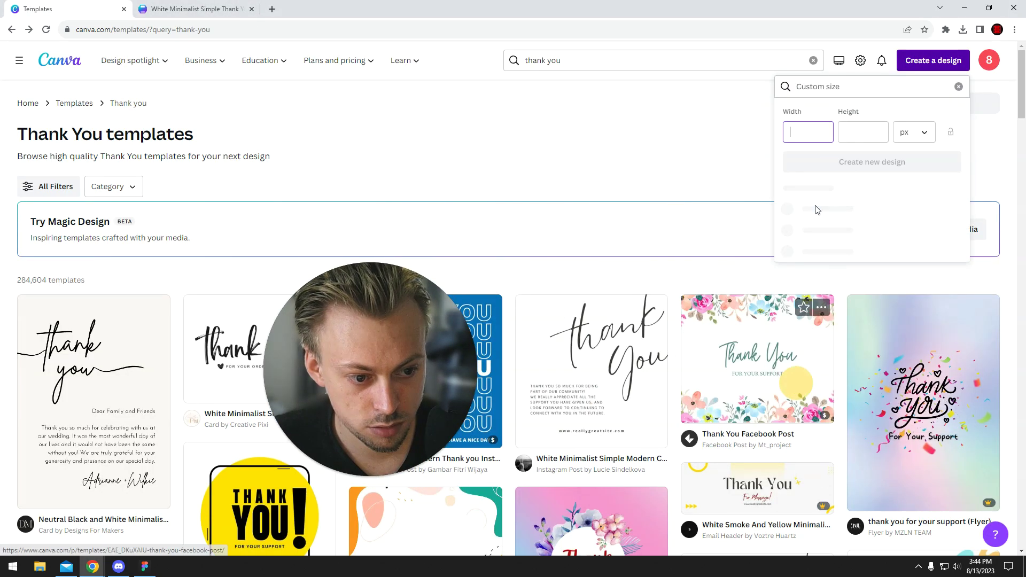
# - Create a new design of 900 × 600 px
pyautogui.click(913, 132)
pyautogui.click(925, 205)
pyautogui.click(925, 132)
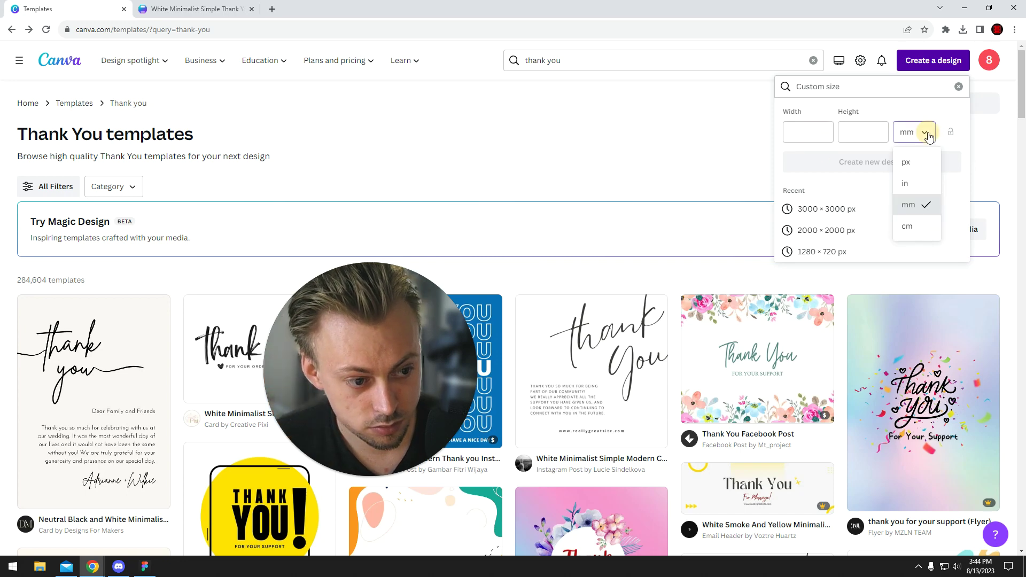
pyautogui.click(907, 162)
pyautogui.click(807, 132)
pyautogui.write('900')
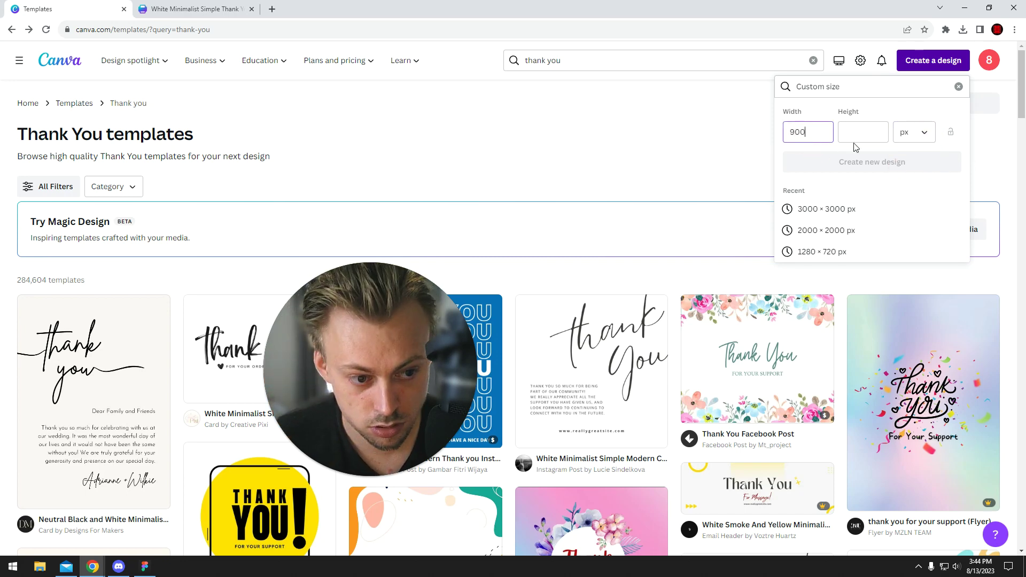
pyautogui.click(862, 133)
pyautogui.write('600')
pyautogui.click(866, 162)
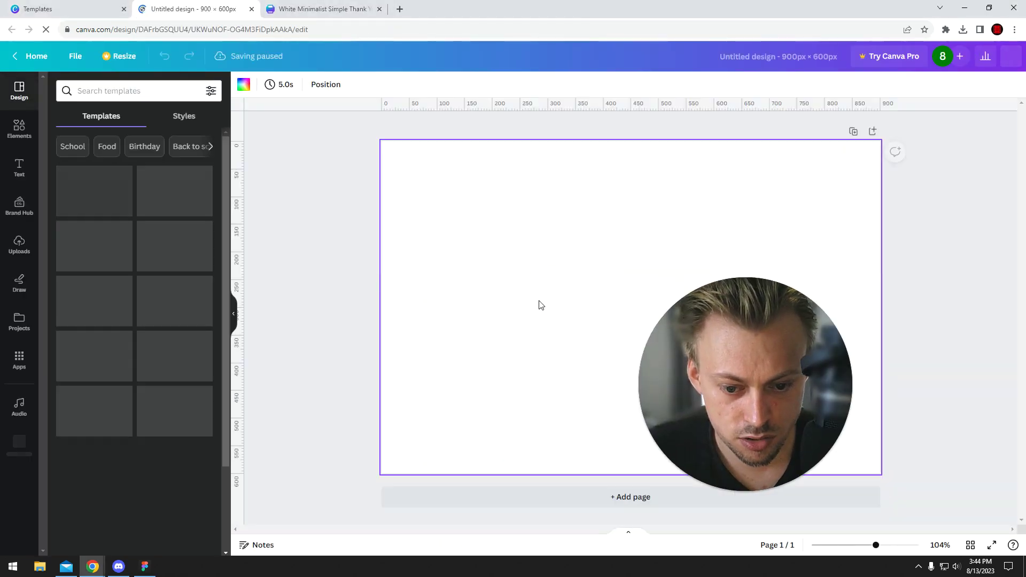
# - Paste the 'Thank you for your order' lettering, enlarge it and move it toward the centre
pyautogui.hotkey('ctrl', 'v')
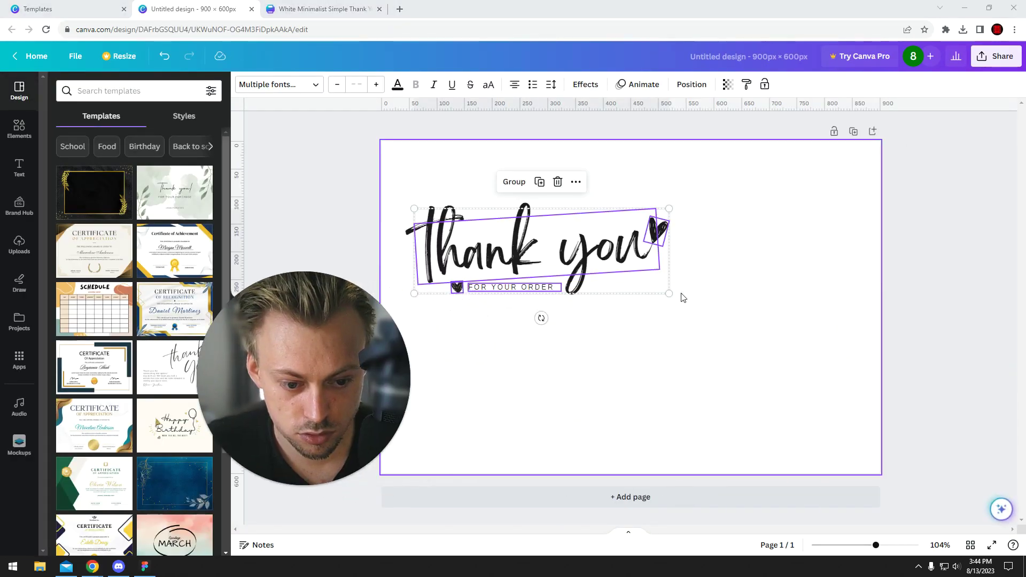
pyautogui.moveTo(670, 293); pyautogui.dragTo(836, 341)
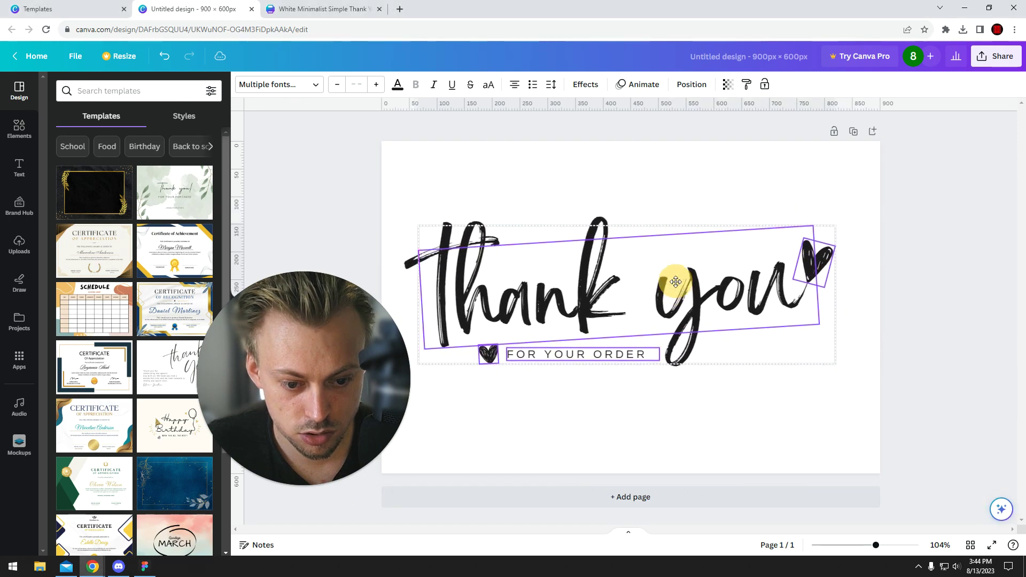
pyautogui.moveTo(672, 263); pyautogui.dragTo(678, 285)
pyautogui.click(303, 230)
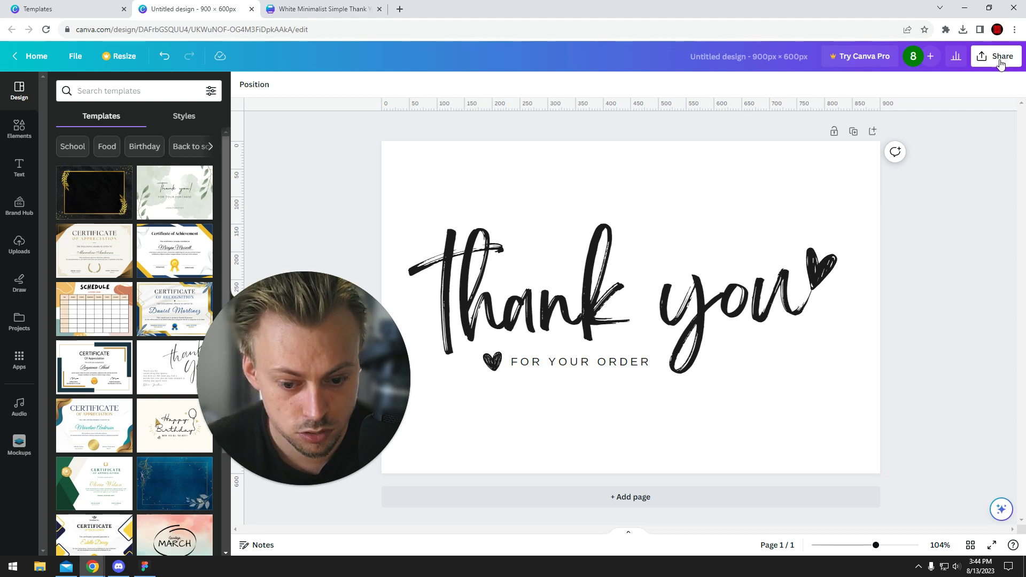
pyautogui.click(726, 311)
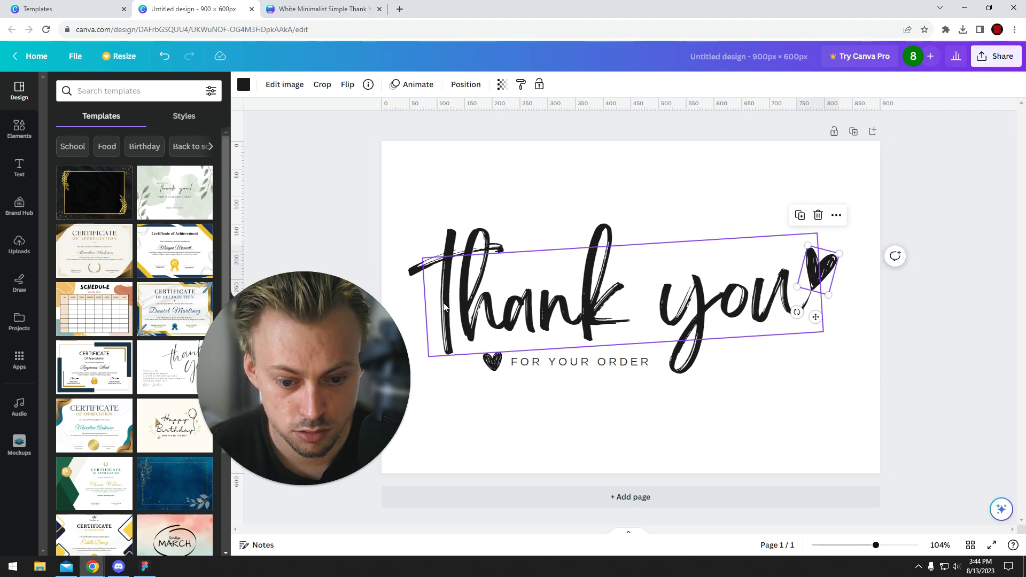
# - Review the available file types under Share > Download
pyautogui.click(766, 403)
pyautogui.click(994, 56)
pyautogui.click(852, 327)
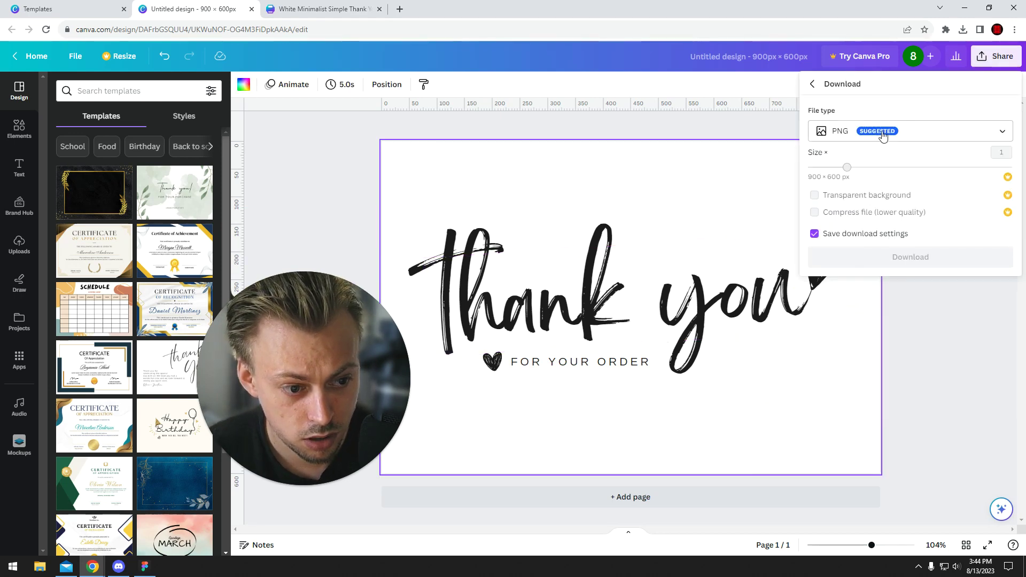
pyautogui.click(883, 135)
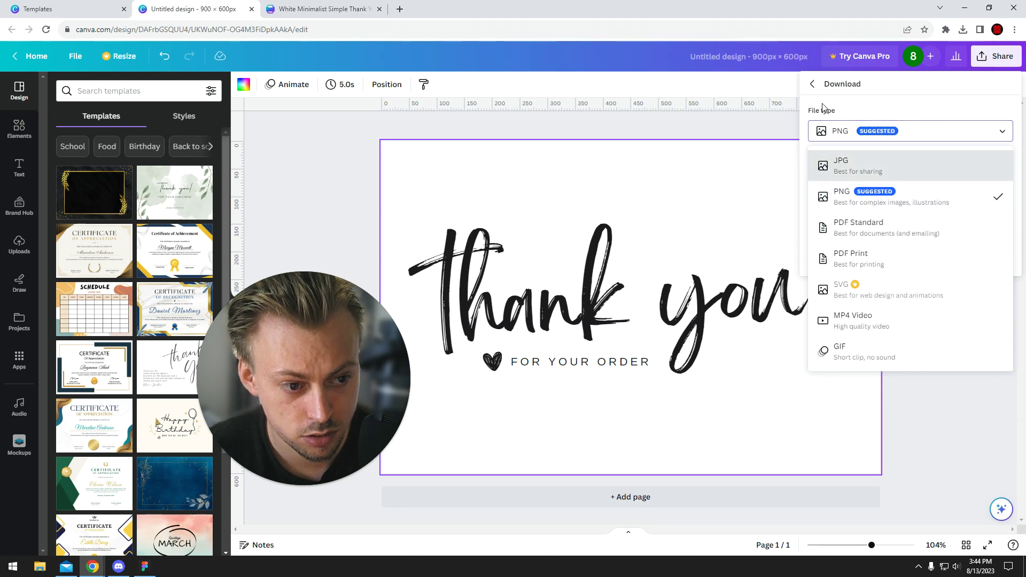
pyautogui.click(814, 84)
# - Resize the card to a 148 × 105 mm printable postcard and preview its mockup
pyautogui.click(865, 377)
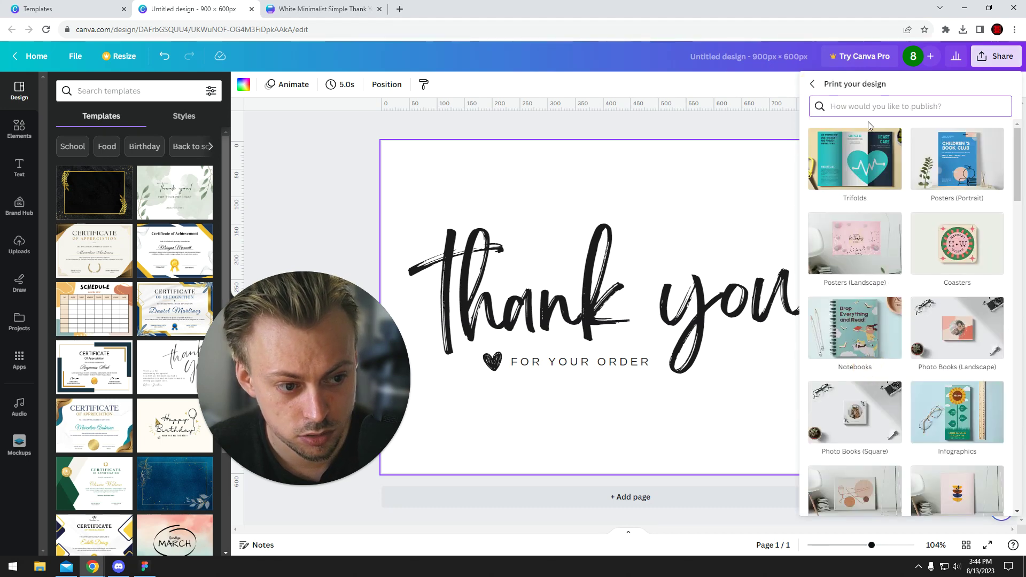
pyautogui.scroll(-5, 906, 321)
pyautogui.scroll(-3, 922, 288)
pyautogui.scroll(-4, 925, 283)
pyautogui.scroll(-4, 927, 277)
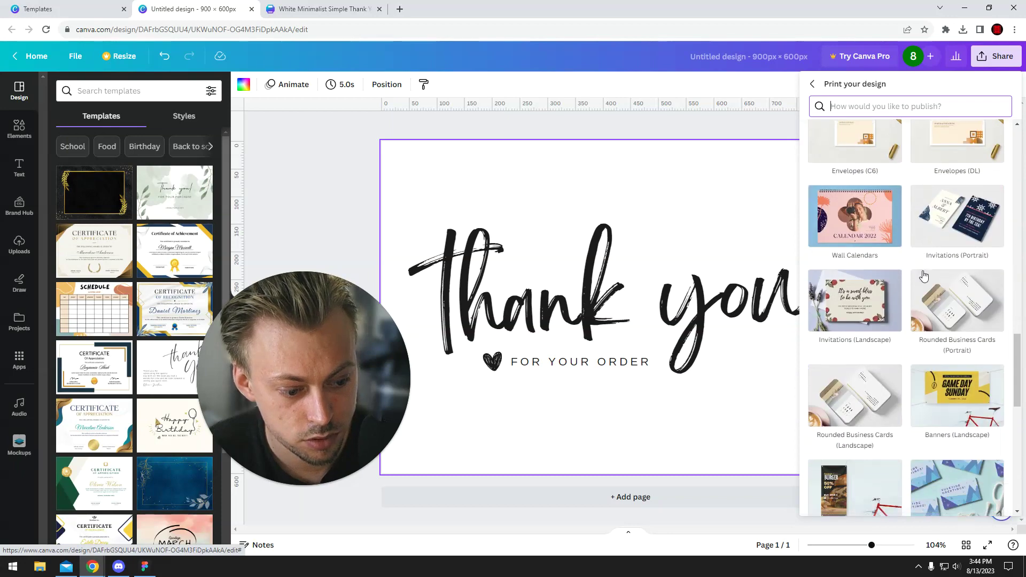
pyautogui.scroll(-4, 929, 273)
pyautogui.scroll(-3, 932, 267)
pyautogui.click(954, 461)
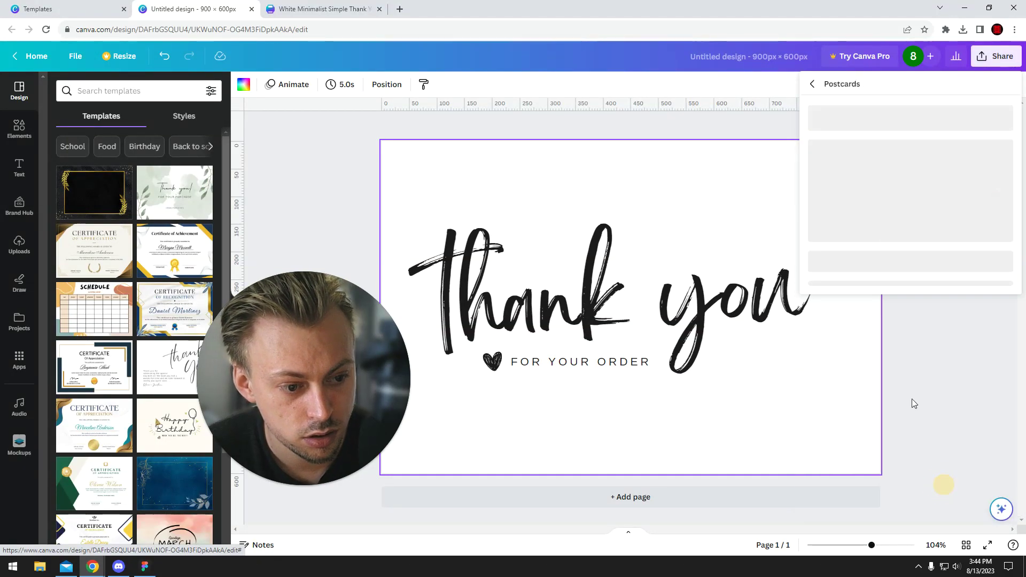
pyautogui.click(911, 299)
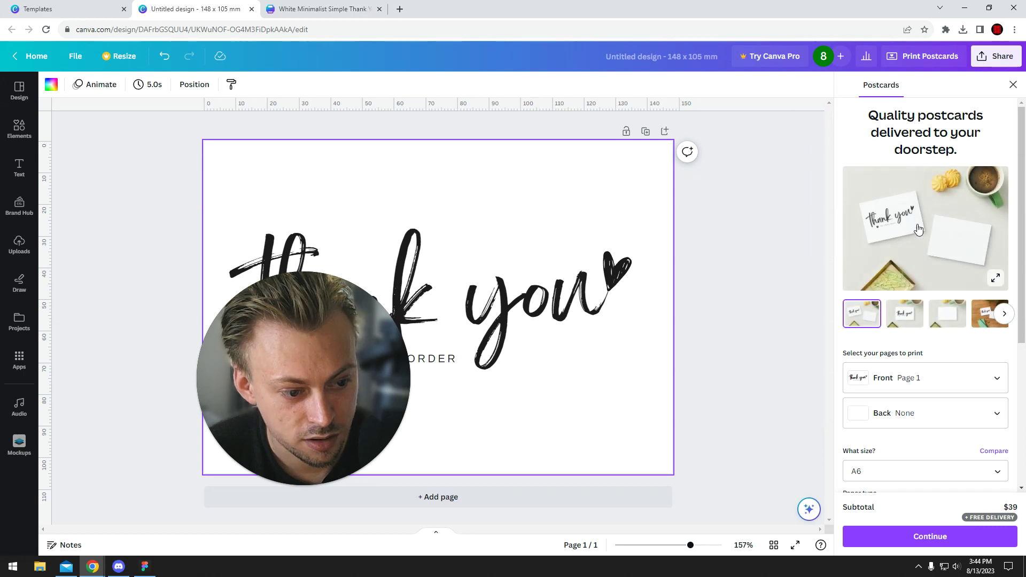
pyautogui.click(996, 277)
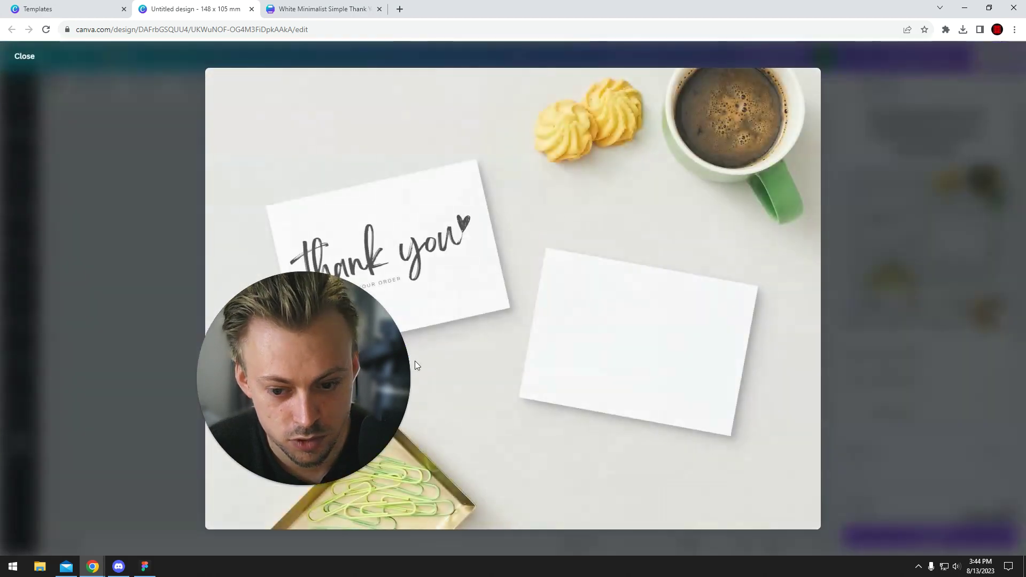
pyautogui.click(926, 250)
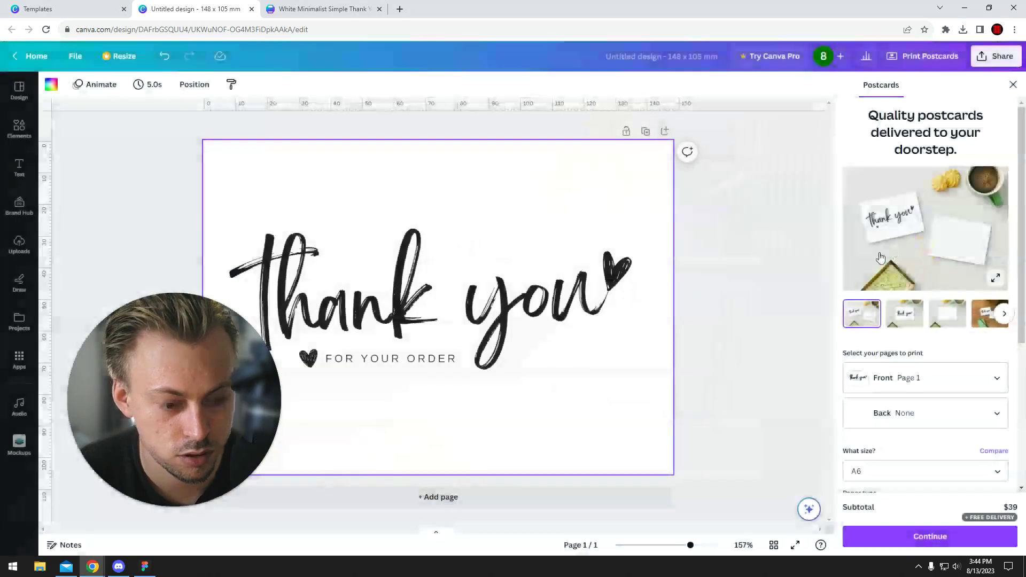
pyautogui.click(251, 9)
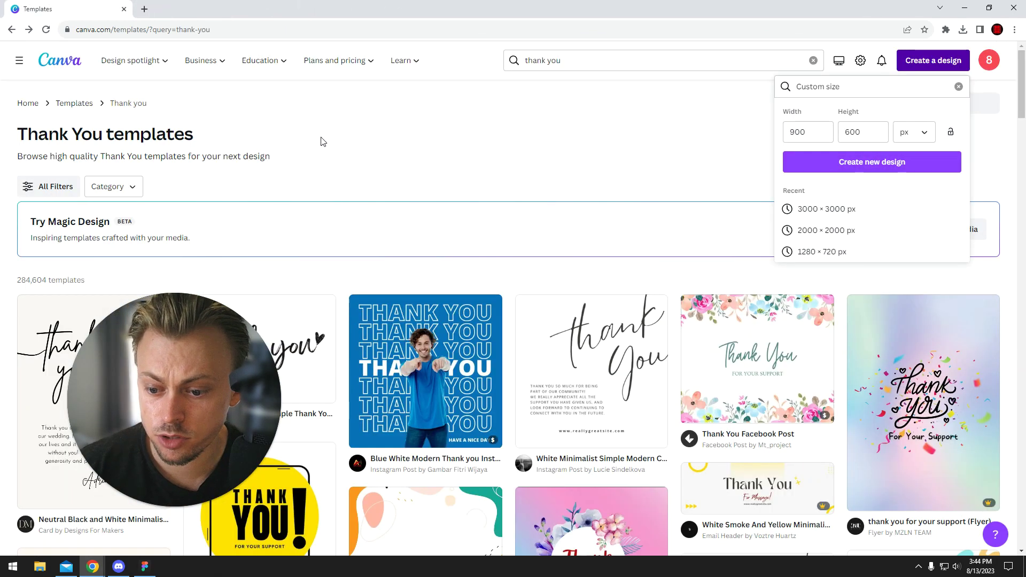
# - Dismiss the Custom size popup, then preview and close the calligraphy thank-you template
pyautogui.click(339, 157)
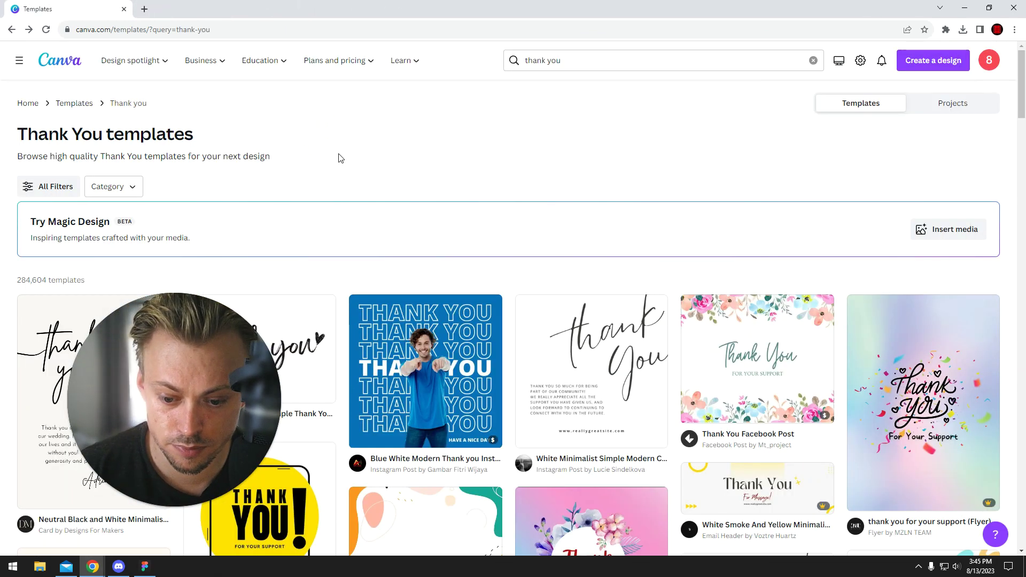
pyautogui.click(591, 344)
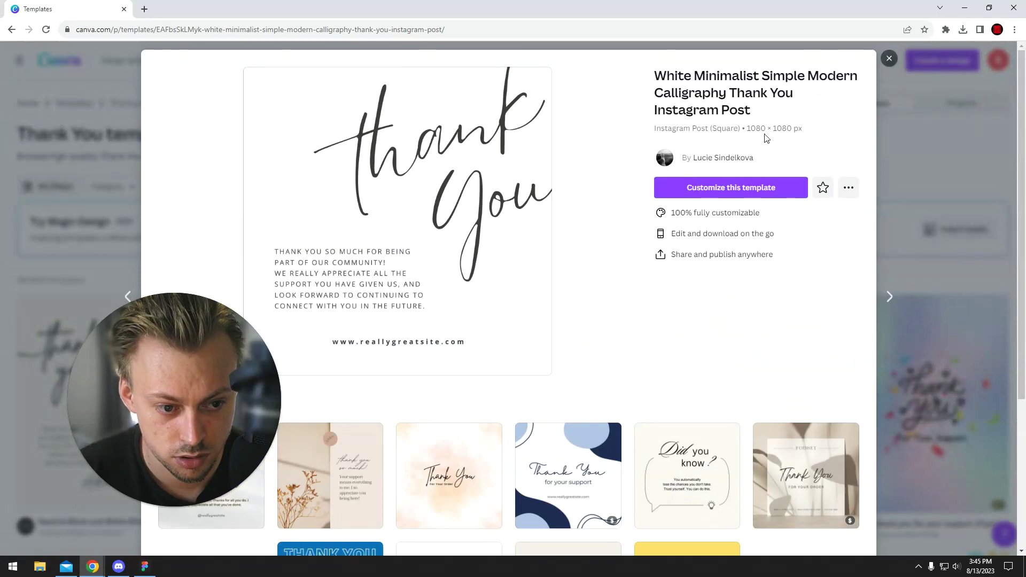
pyautogui.click(912, 136)
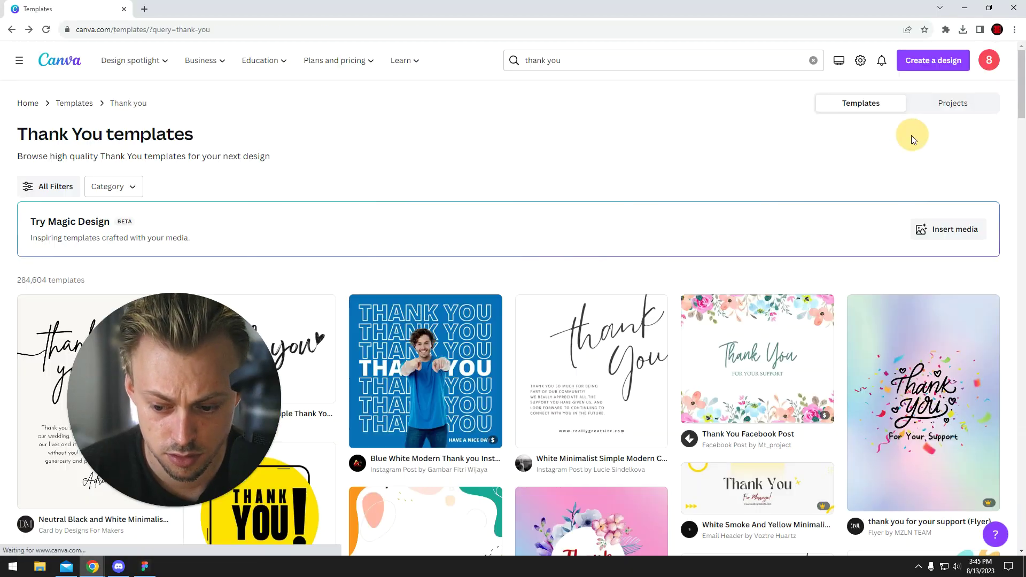
pyautogui.scroll(-3, 368, 324)
pyautogui.scroll(-5, 368, 325)
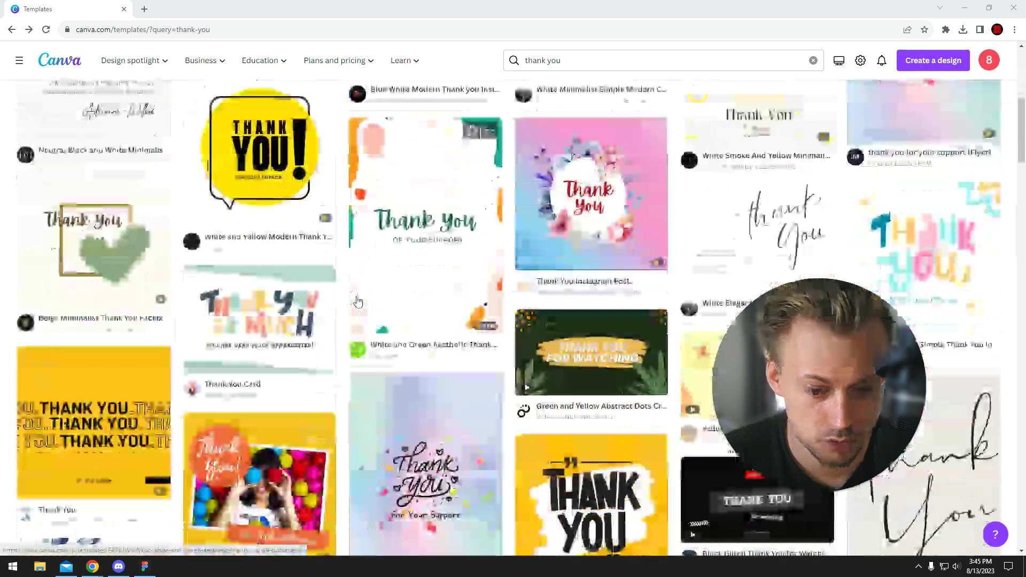
pyautogui.scroll(2, 367, 325)
pyautogui.scroll(6, 367, 325)
pyautogui.click(583, 63)
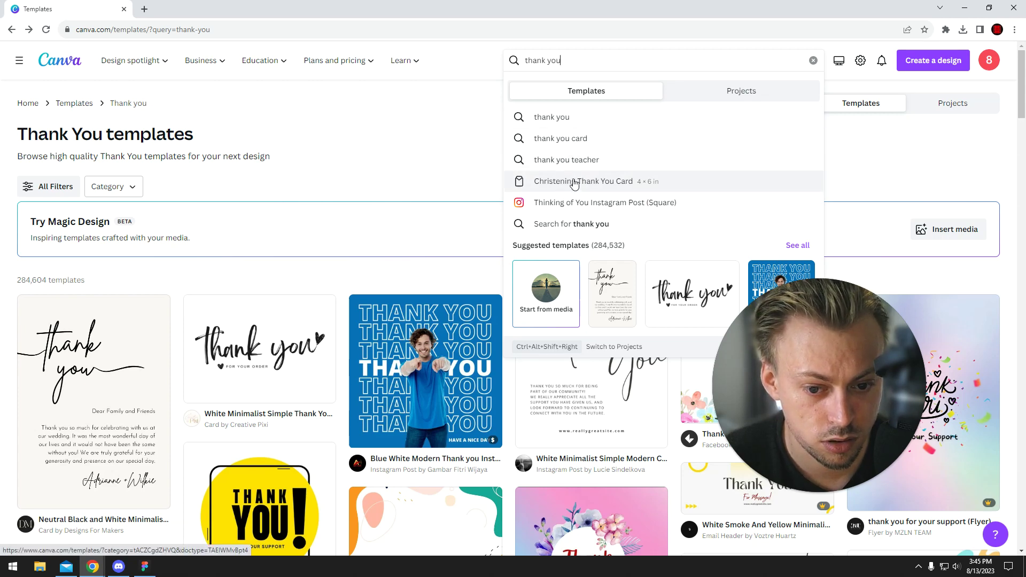
pyautogui.click(431, 141)
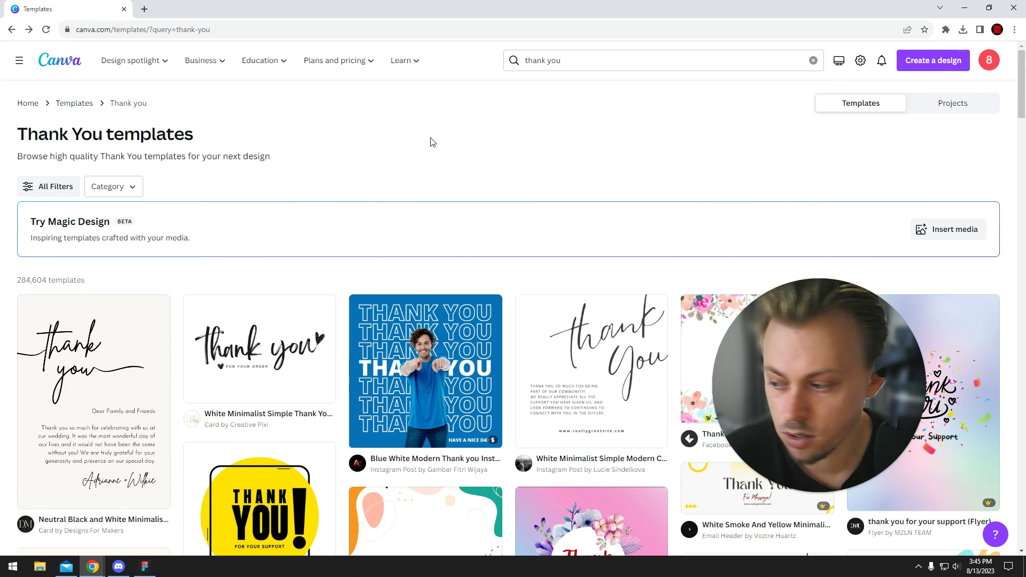